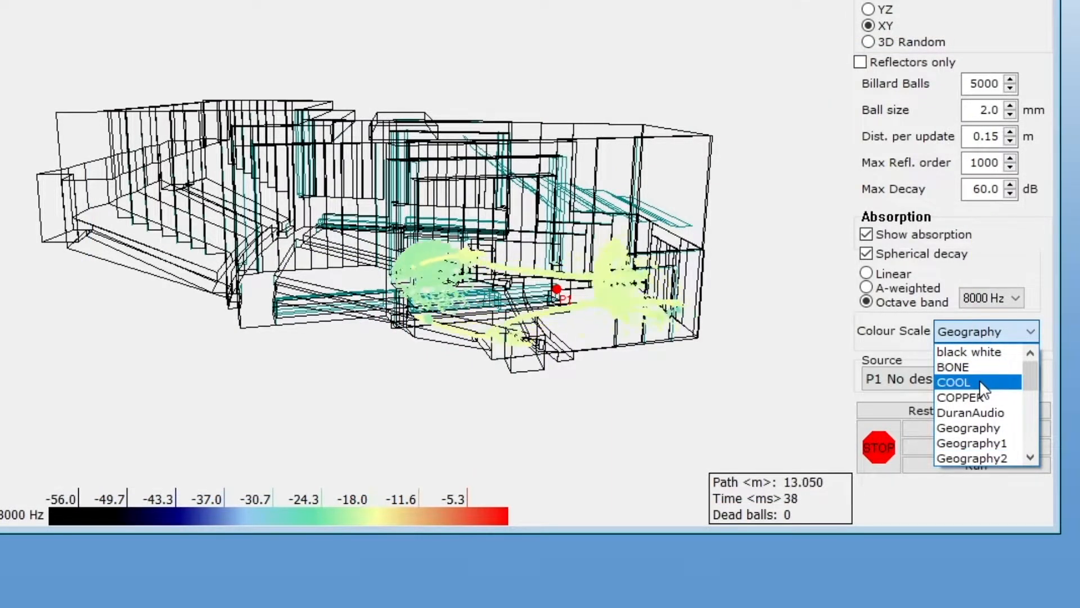
- Set the billiard ball display's colour scale to COOL
left_click(980, 382)
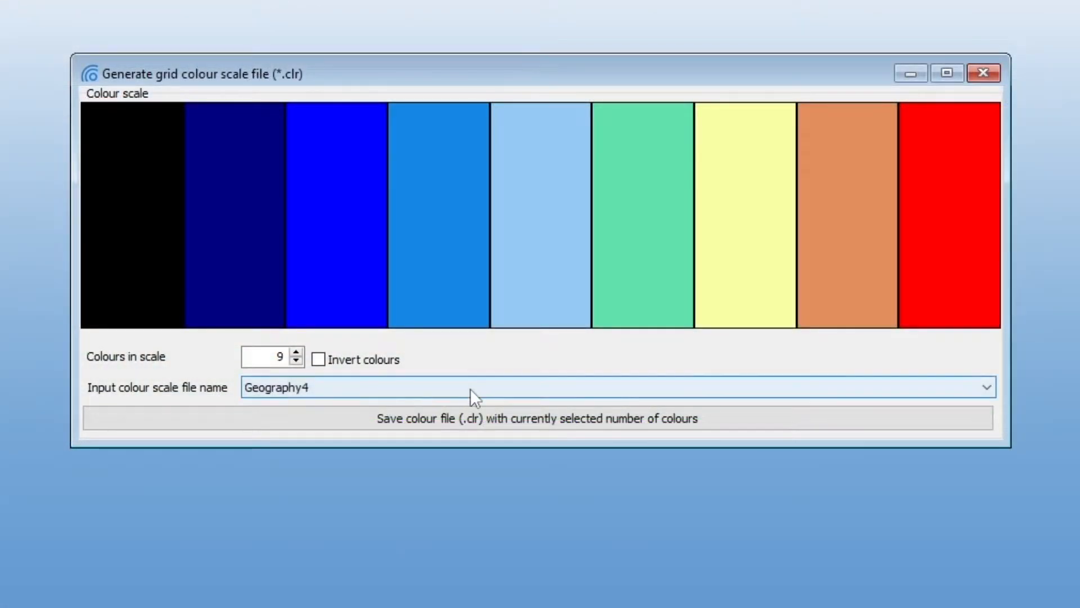
- Preview the colour scale files that follow Geography4 in the grid colour scale generator
left_click(470, 388)
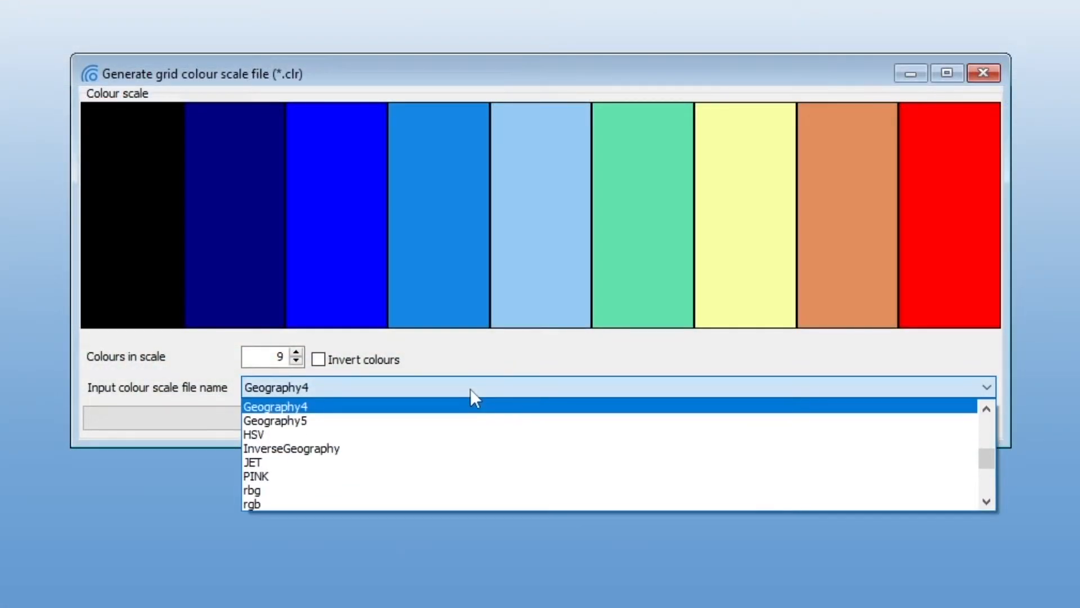
left_click(471, 389)
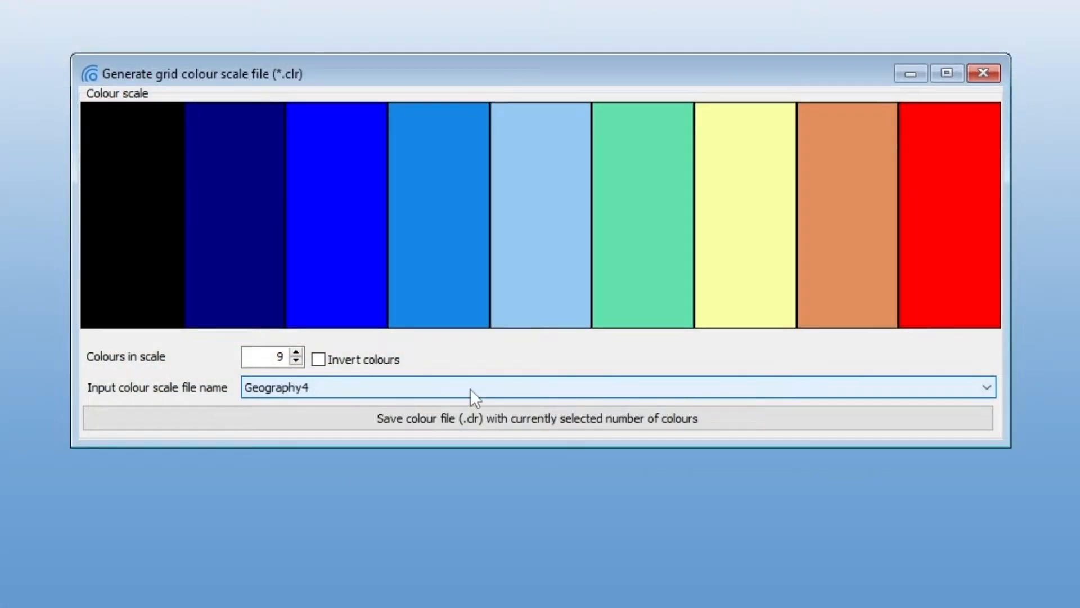
scroll(471, 388, "down", 1)
scroll(470, 389, "down", 1)
scroll(470, 388, "down", 3)
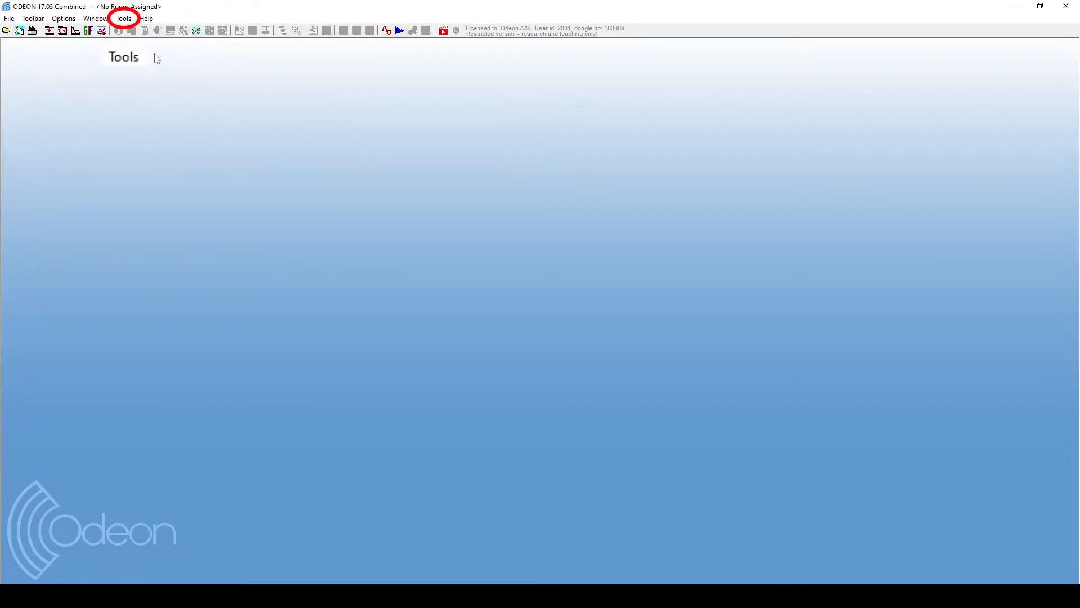
- Open the grid colour scale file generator and keep Geography as the input colour scale
left_click(123, 19)
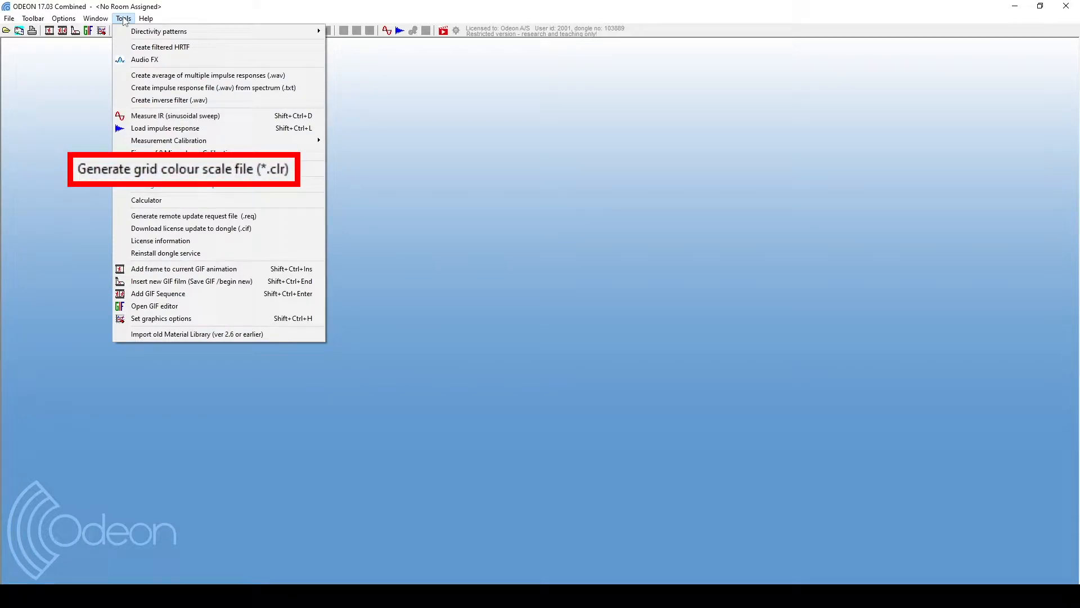
left_click(179, 169)
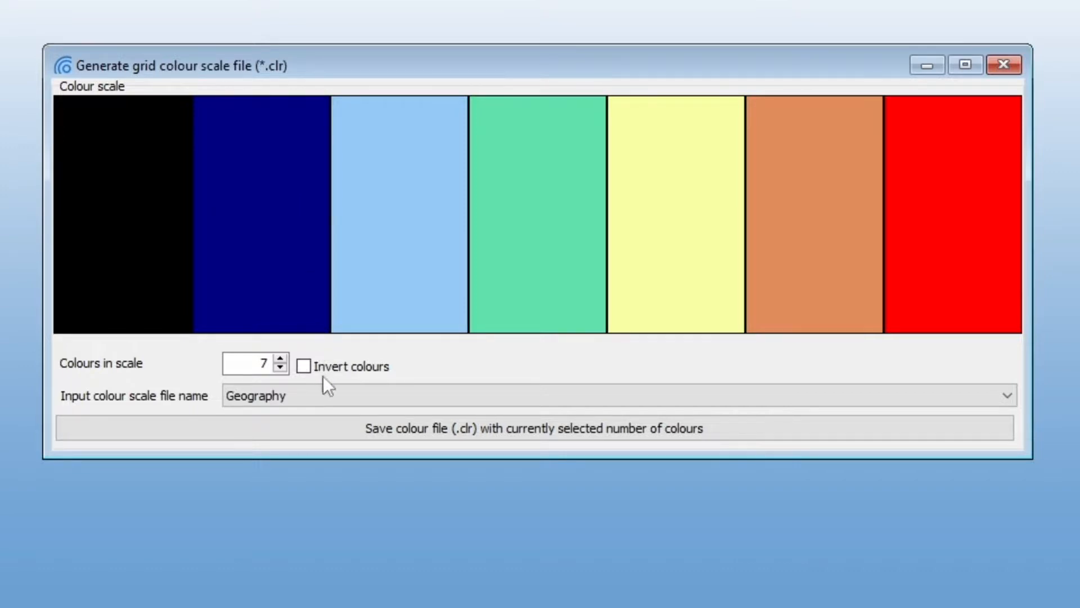
left_click(329, 394)
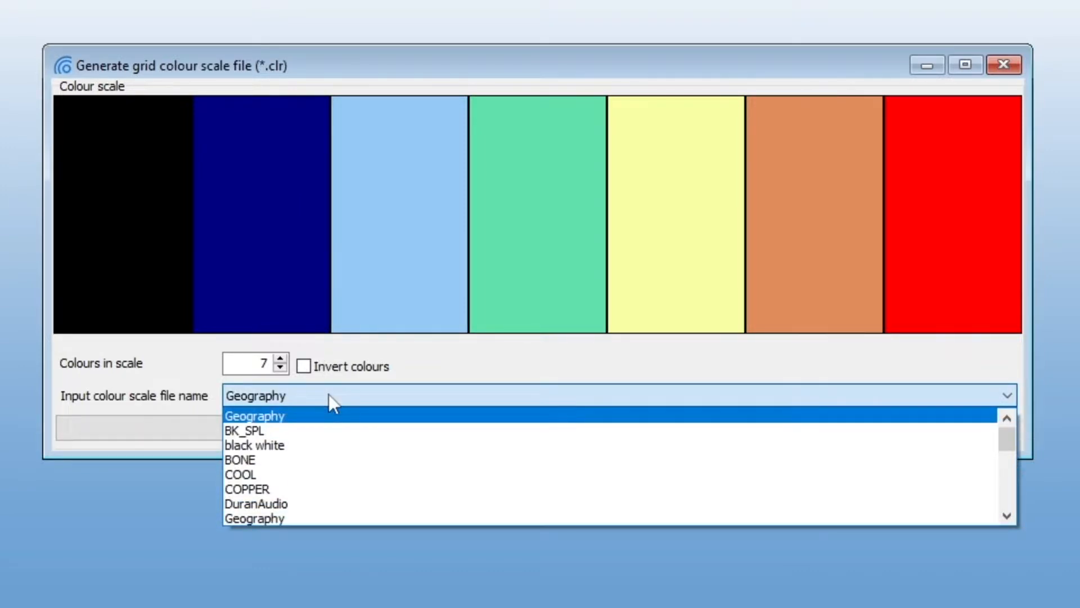
left_click(328, 394)
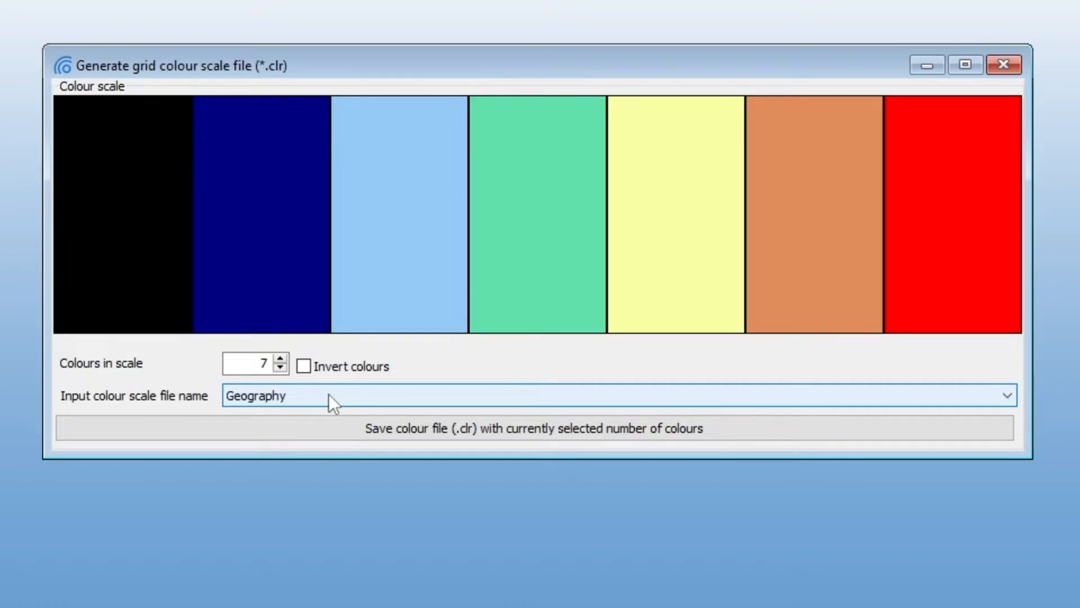
- Set the number of colours in the Geography scale to 10
left_click(280, 359)
left_click(281, 358)
left_click(281, 359)
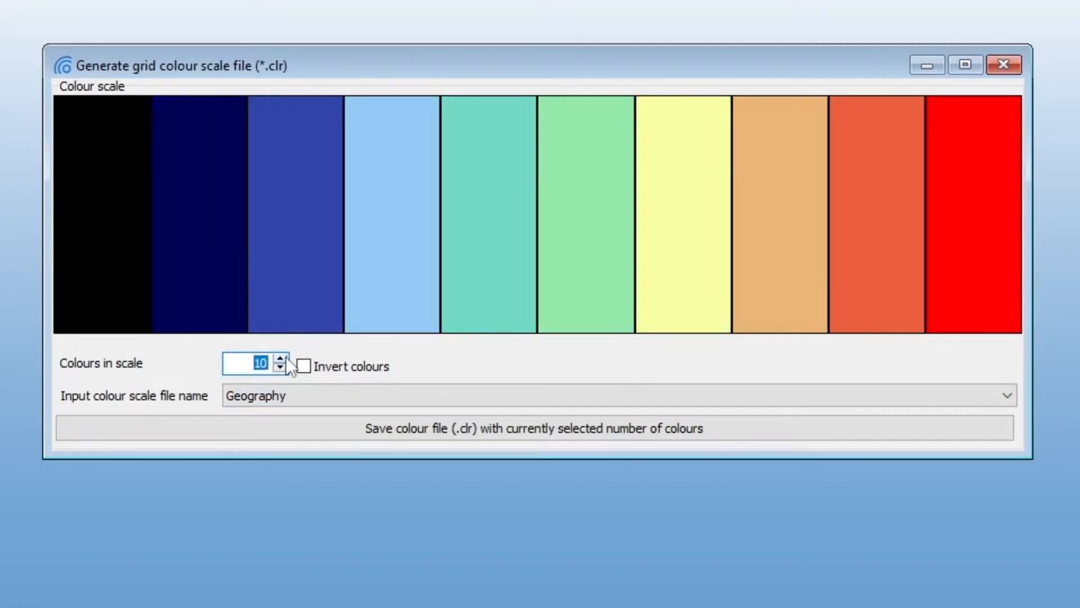
- Save the colour scale as Custom_scale and open the saved file for editing in the text editor
left_click(336, 426)
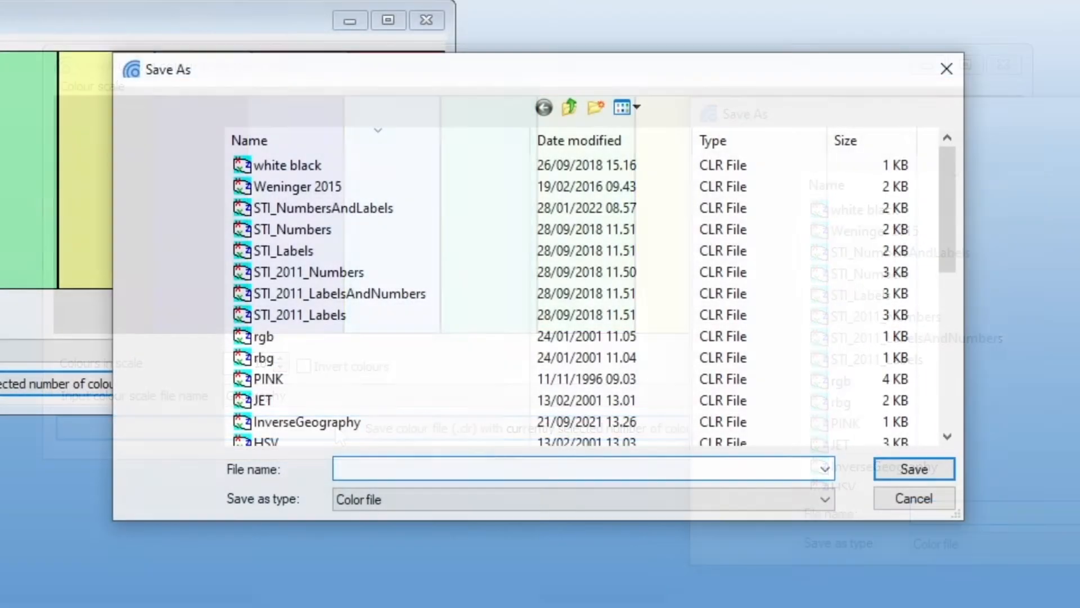
type("Custom_scale")
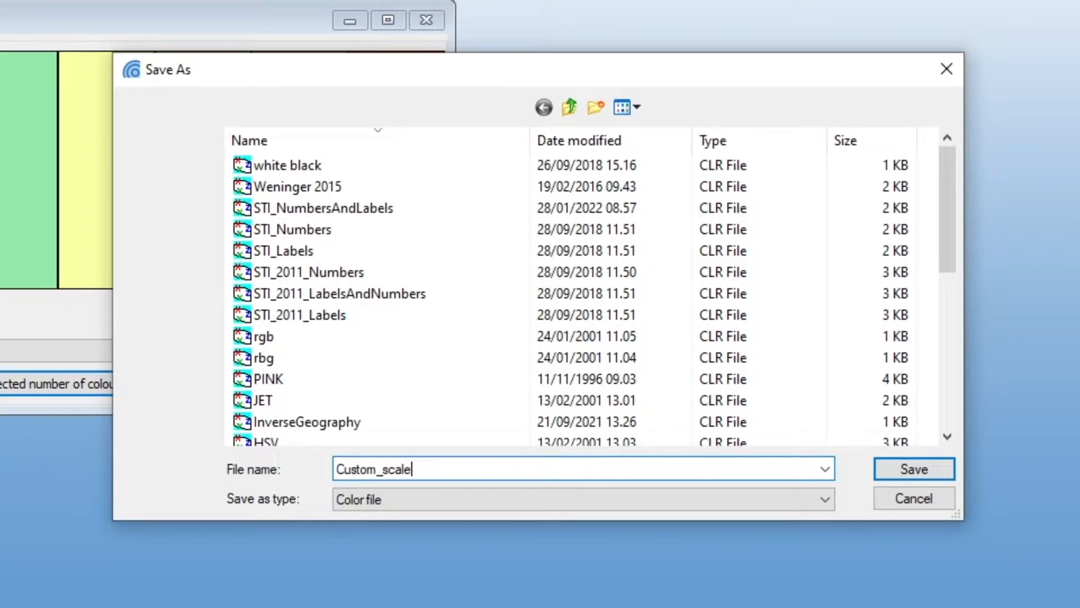
left_click(907, 464)
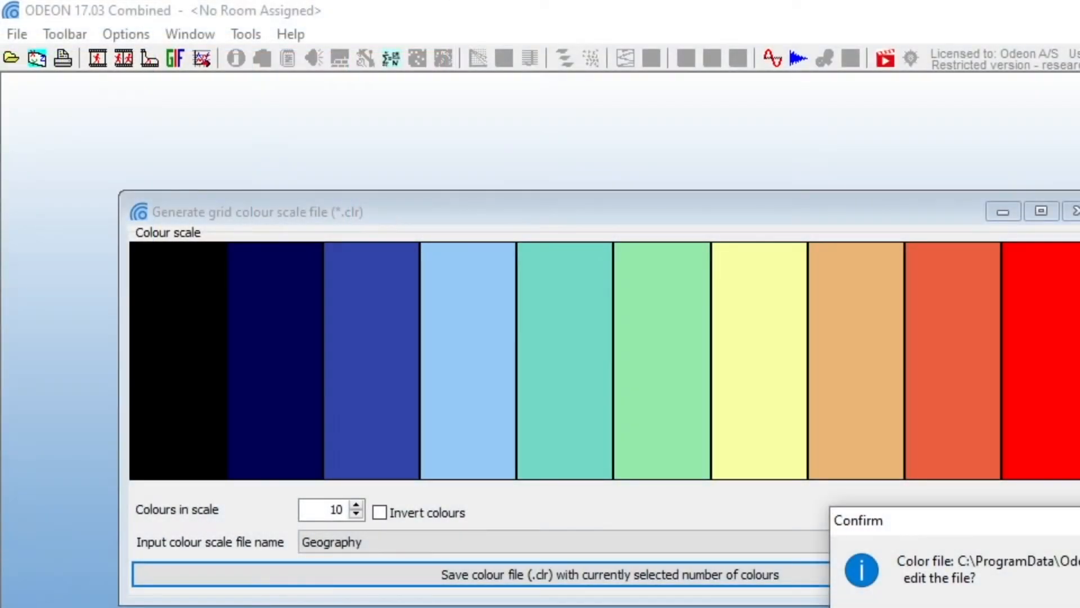
key("Return")
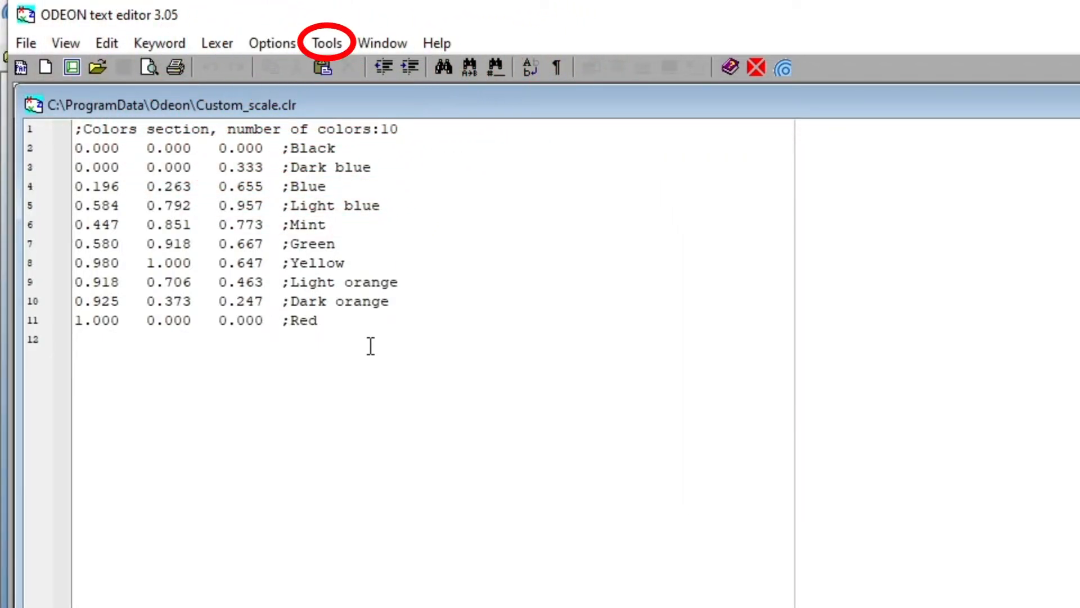
- Insert a custom colour with code 0.157 0.596 0.835 on the line below Red and save the file
left_click(345, 46)
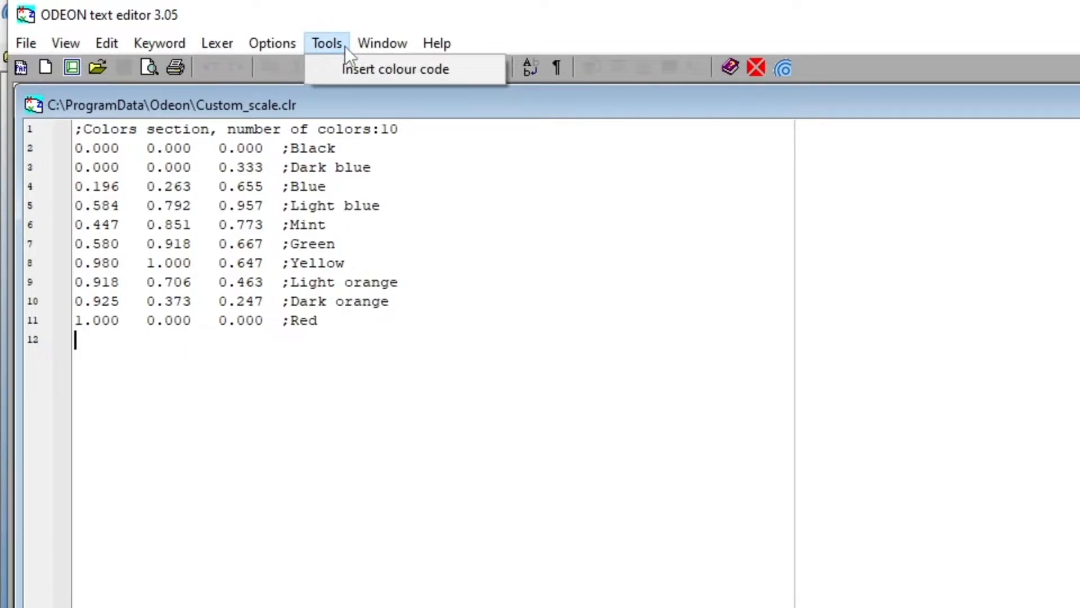
left_click(334, 75)
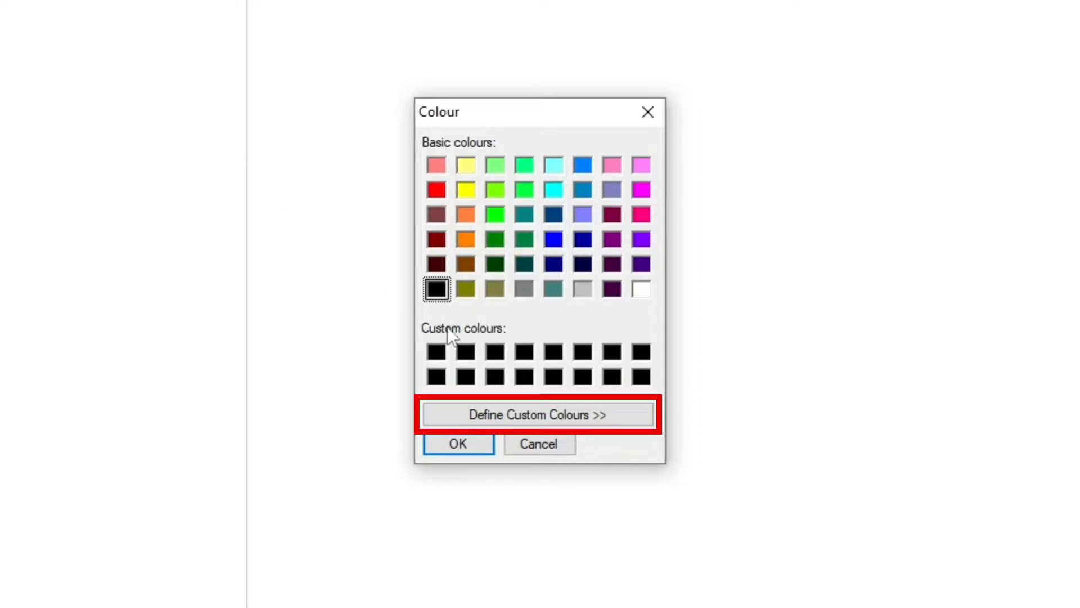
left_click(529, 415)
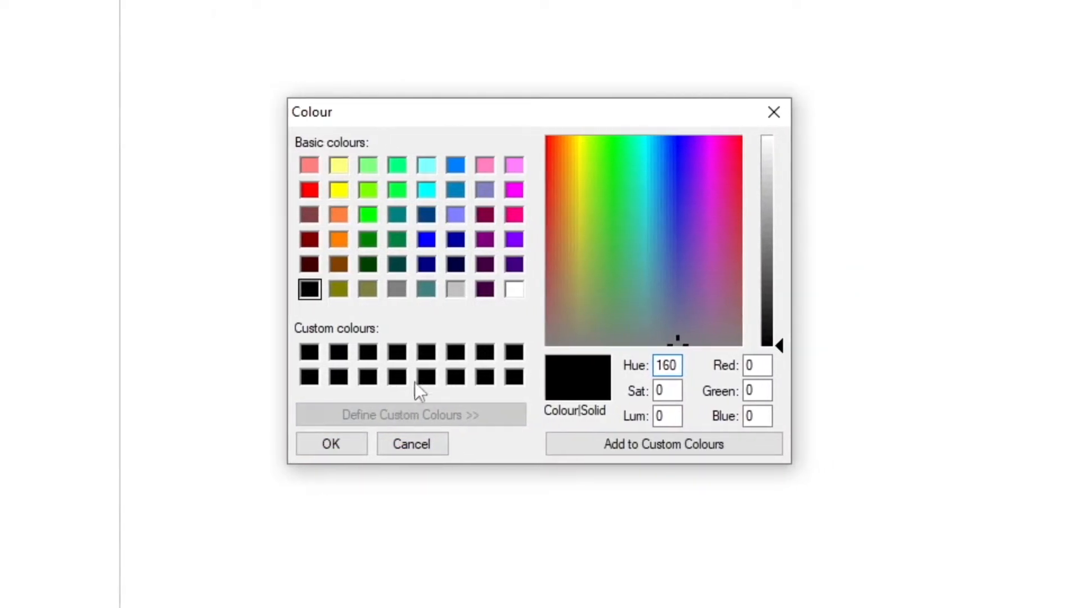
left_click(572, 162)
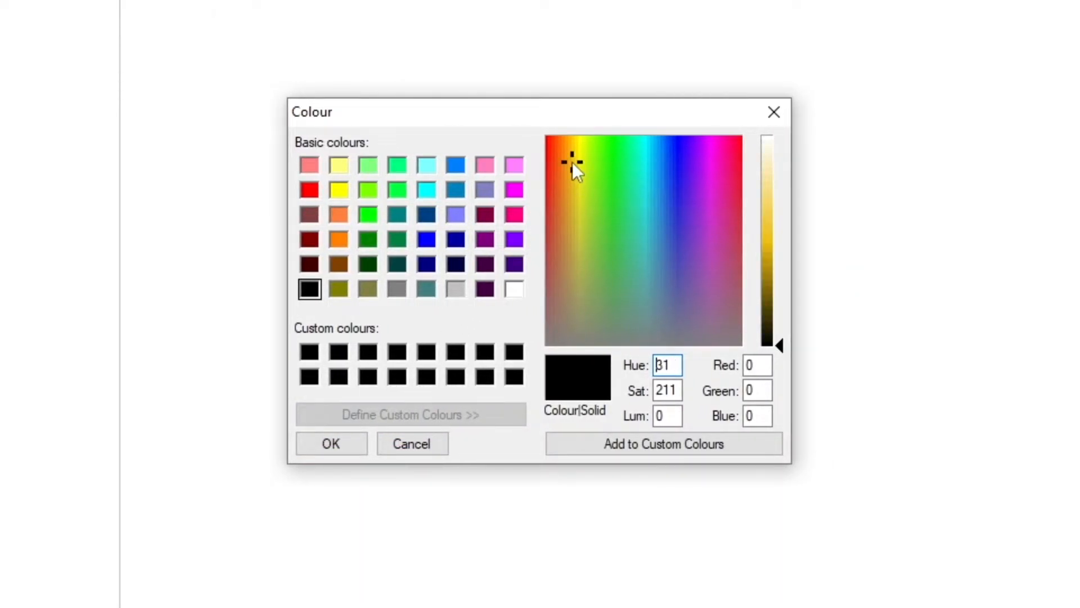
left_click_drag(774, 279, 777, 244)
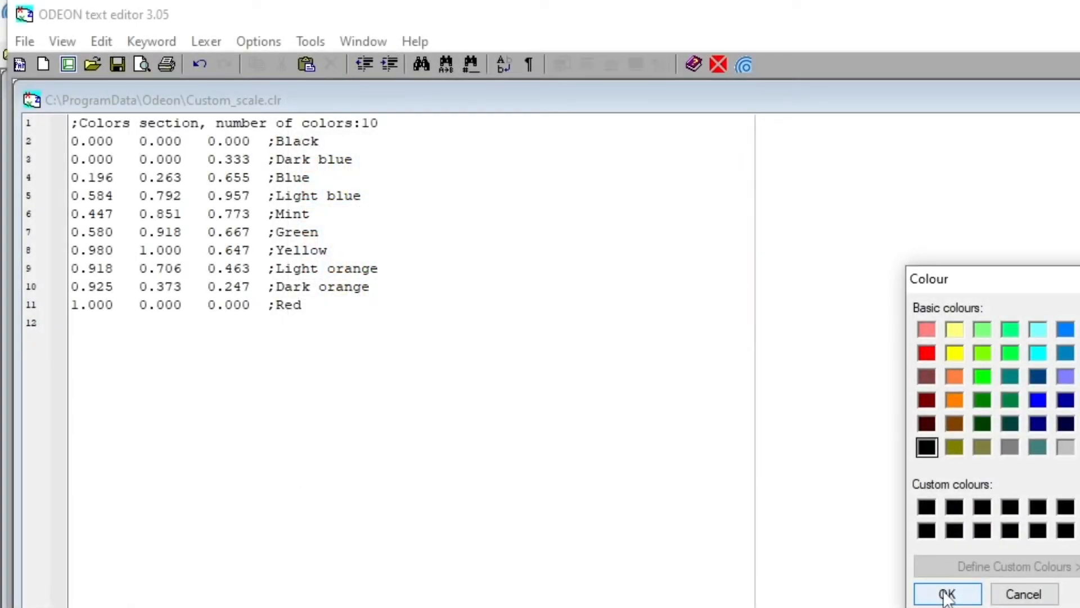
left_click(946, 595)
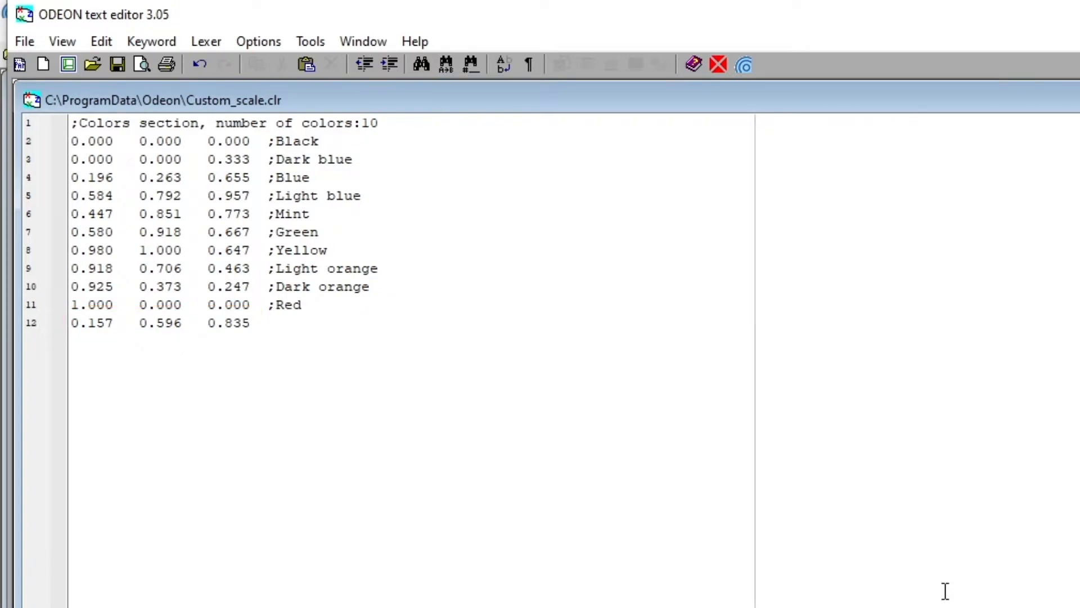
left_click(120, 66)
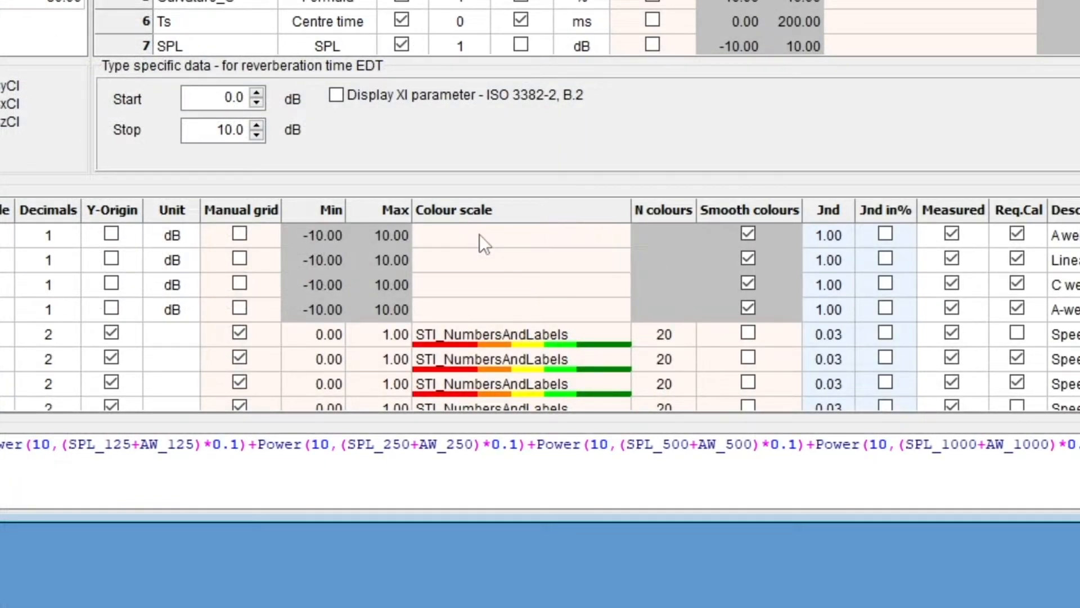
- Assign the Custom_scale colour scale to the A-weighted level parameter in the room acoustic parameter list
left_click(479, 234)
left_click(480, 234)
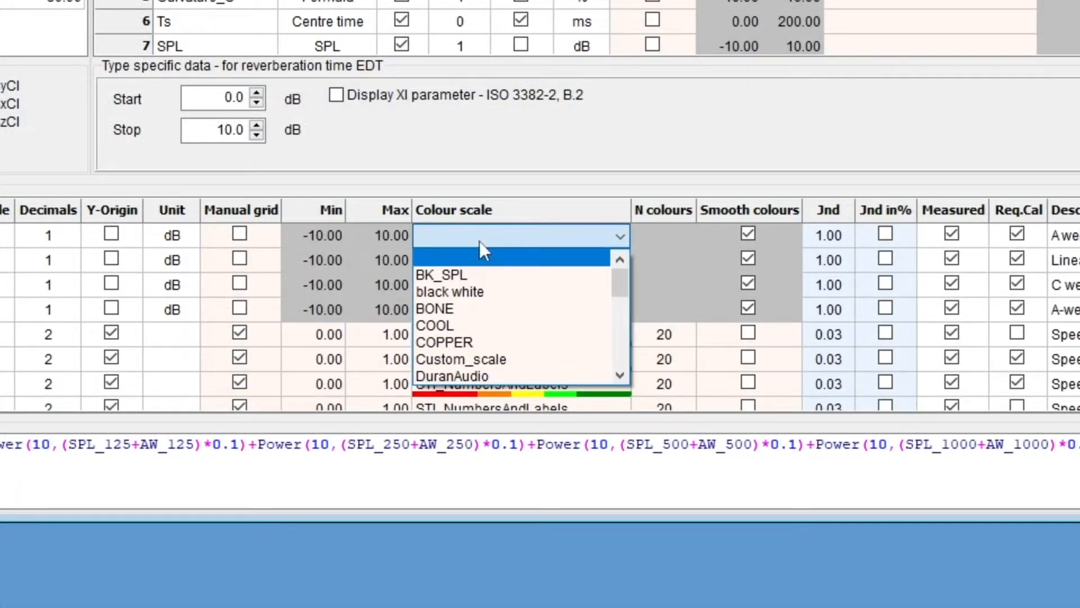
left_click(514, 355)
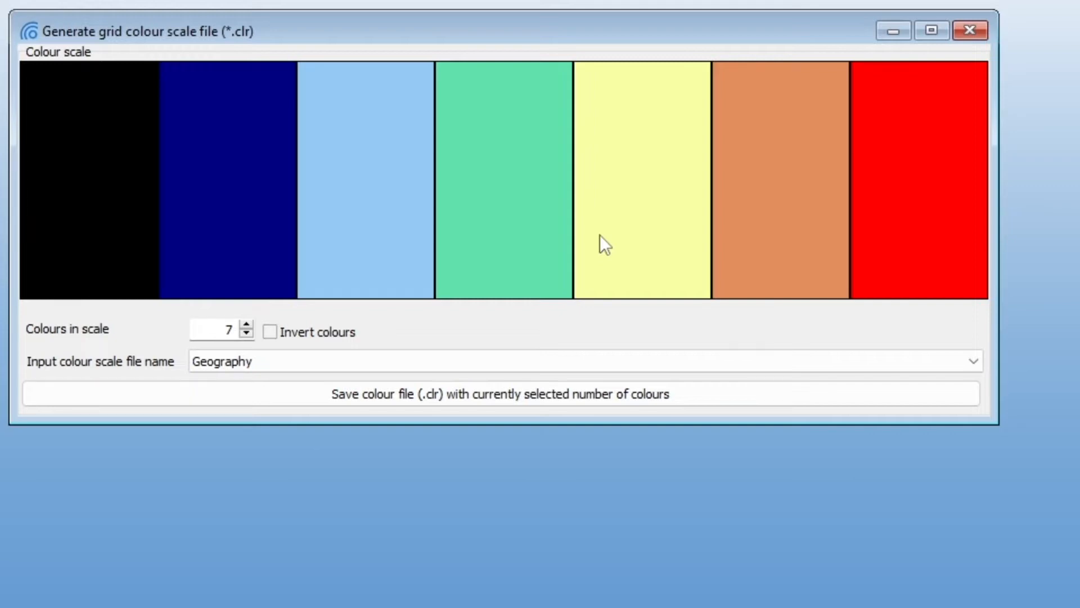
- Load the STI_NumbersAndLabels scale in the grid colour scale generator and start saving it as a colour file
left_click(468, 369)
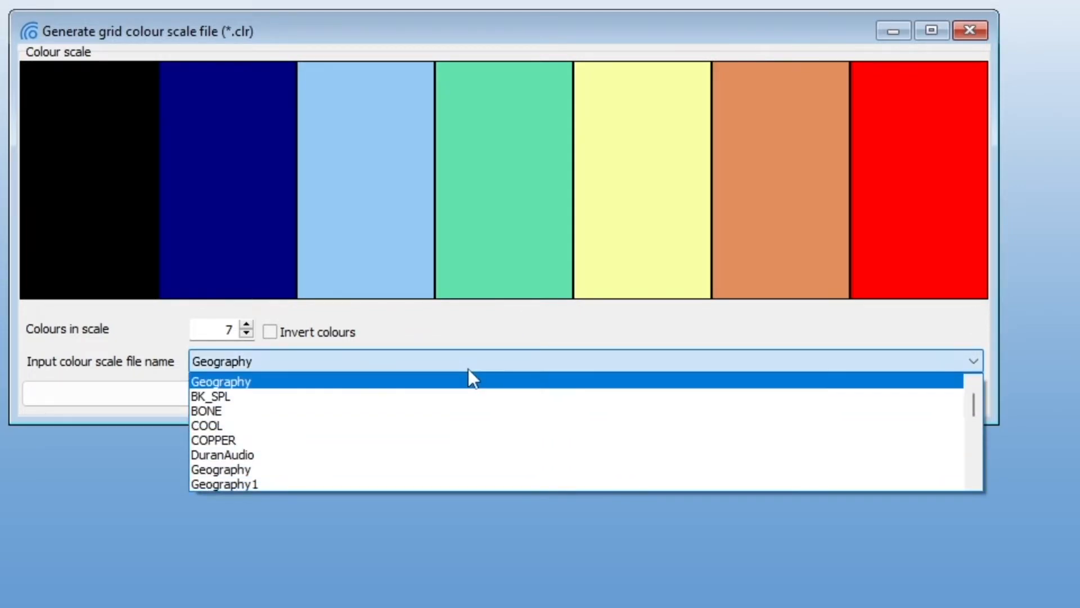
scroll(459, 414, "down", 4)
scroll(459, 423, "down", 2)
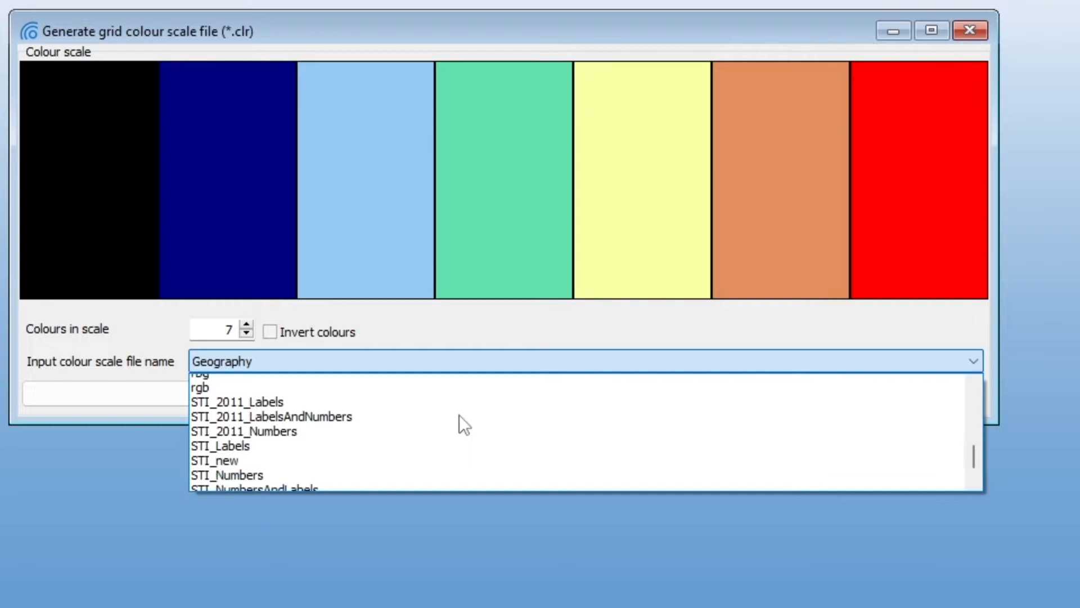
left_click(440, 470)
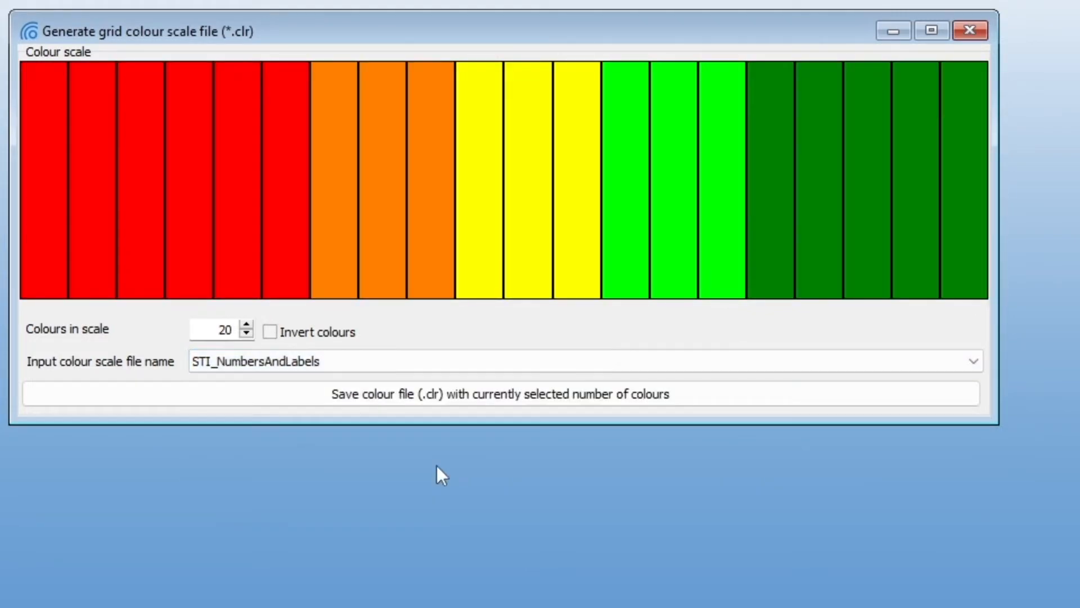
left_click(486, 393)
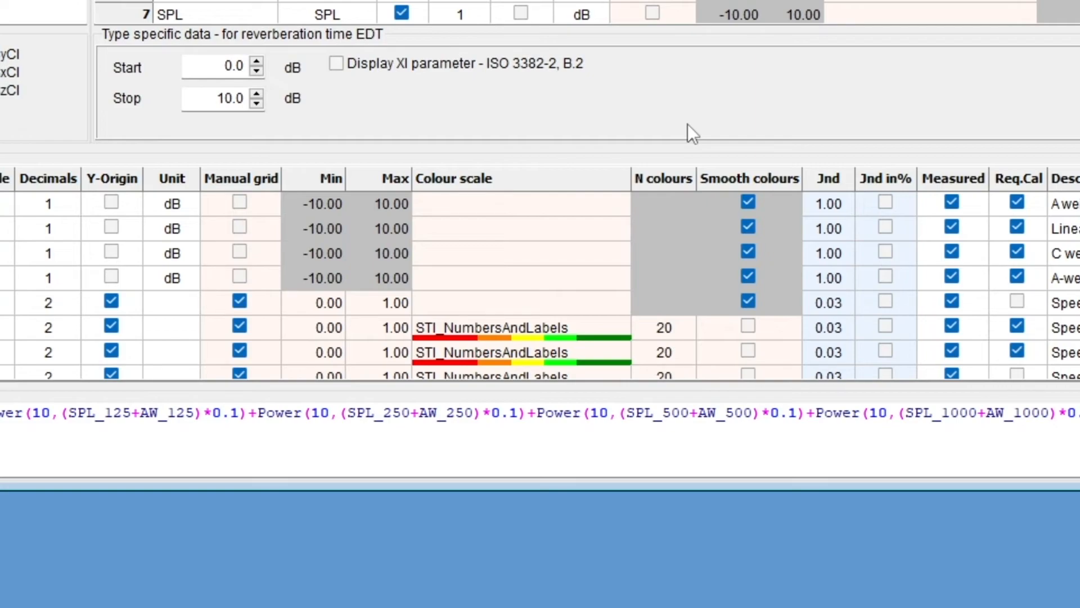
- Assign the STI_NumbersAndLabels colour scale to the first speech parameter below the A-weighted levels
left_click(466, 307)
left_click(466, 307)
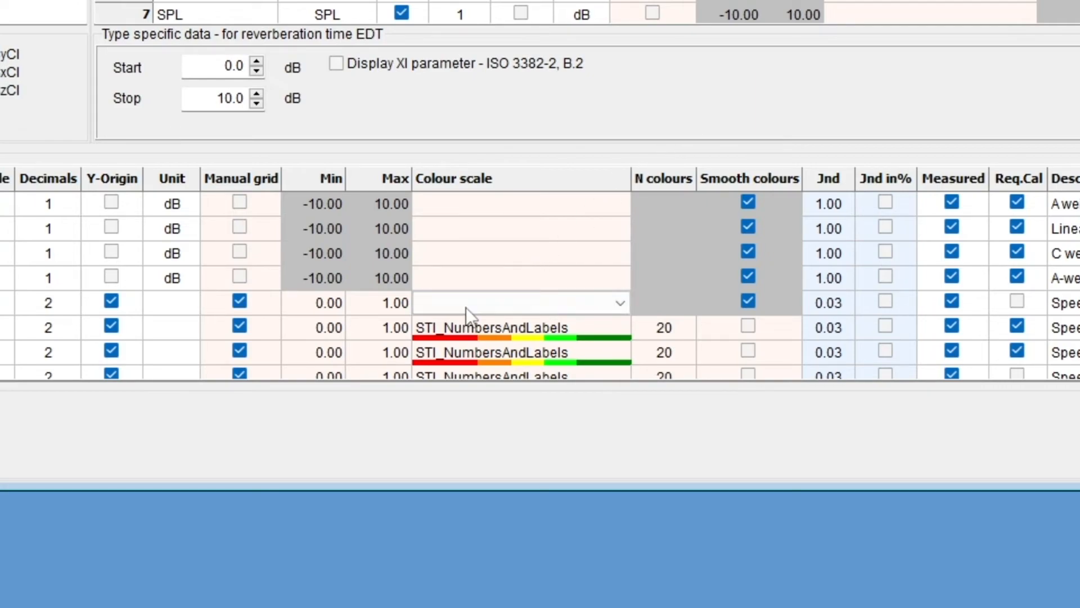
left_click(466, 308)
scroll(498, 399, "down", 8)
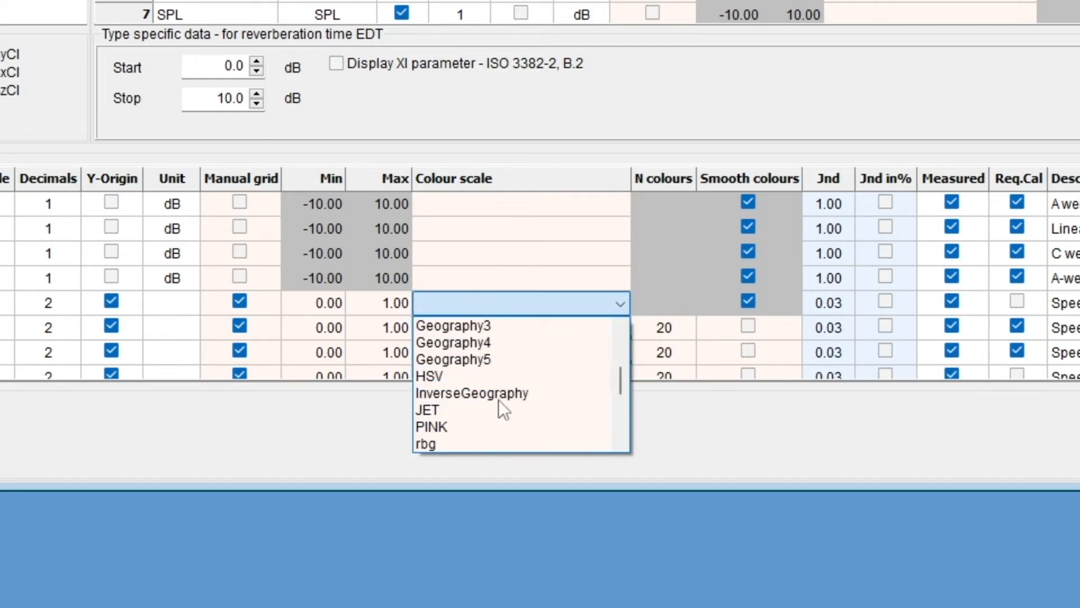
left_click(509, 411)
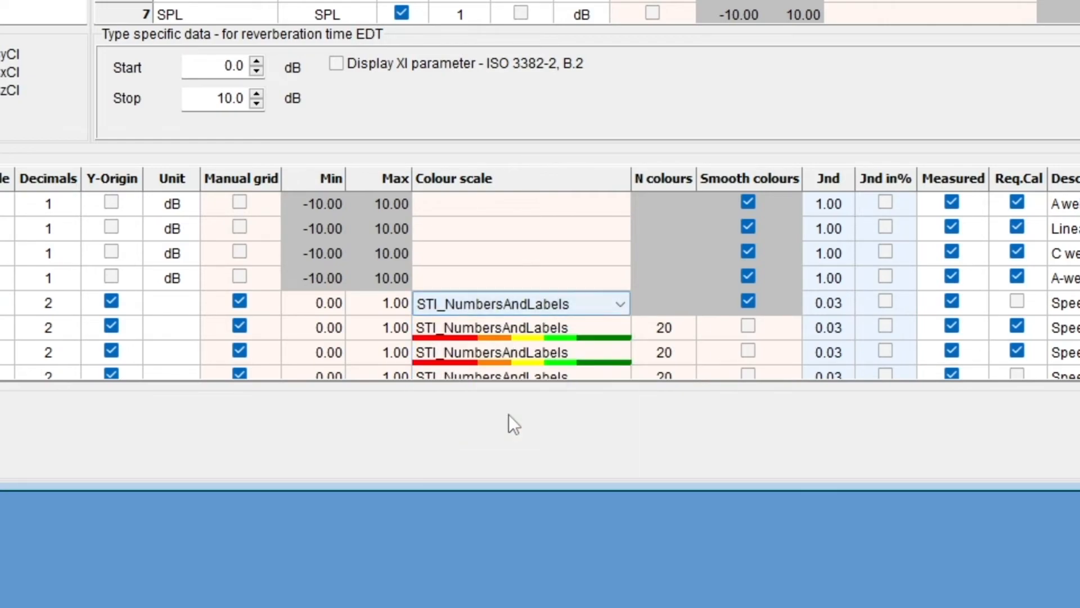
- Set that speech parameter's maximum grid value to 1.2
left_click(373, 312)
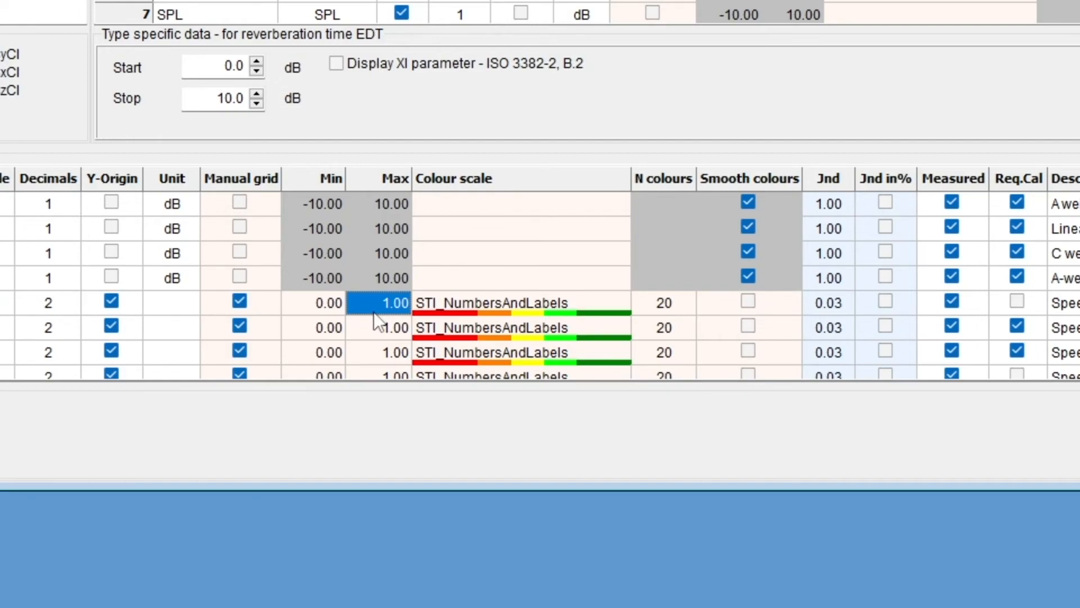
left_click(374, 311)
type("1.2")
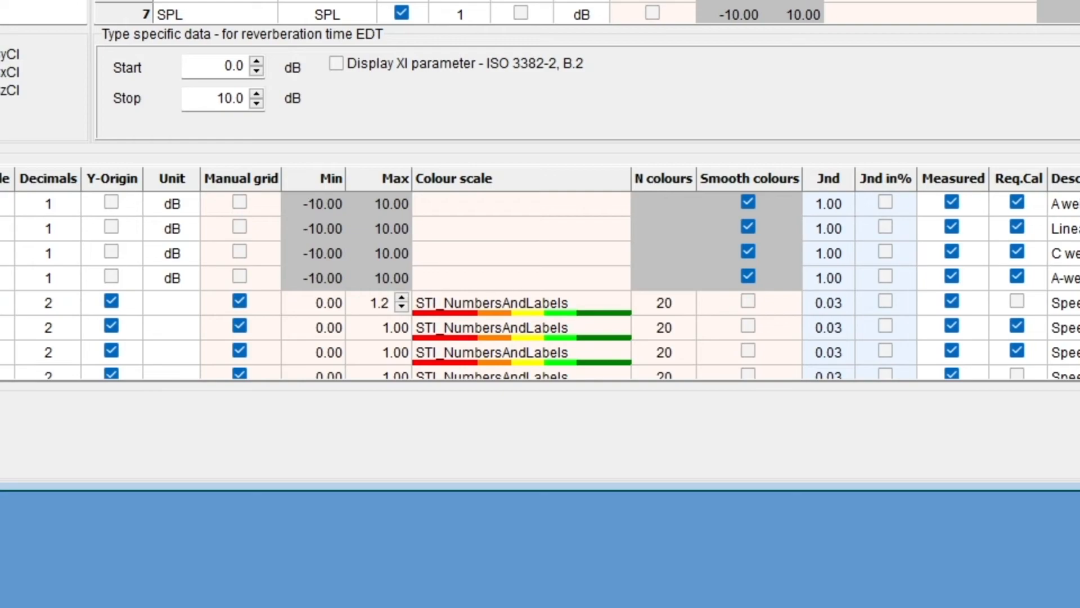
key("Return")
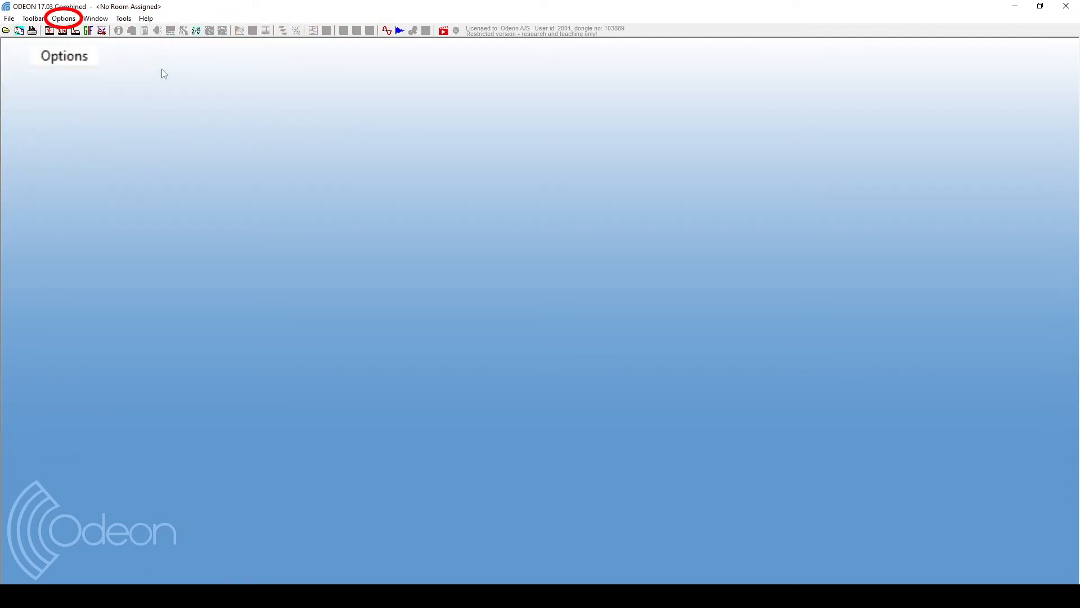
- Explore the application data folder and open its Custom_scale colour file in Notepad
left_click(63, 19)
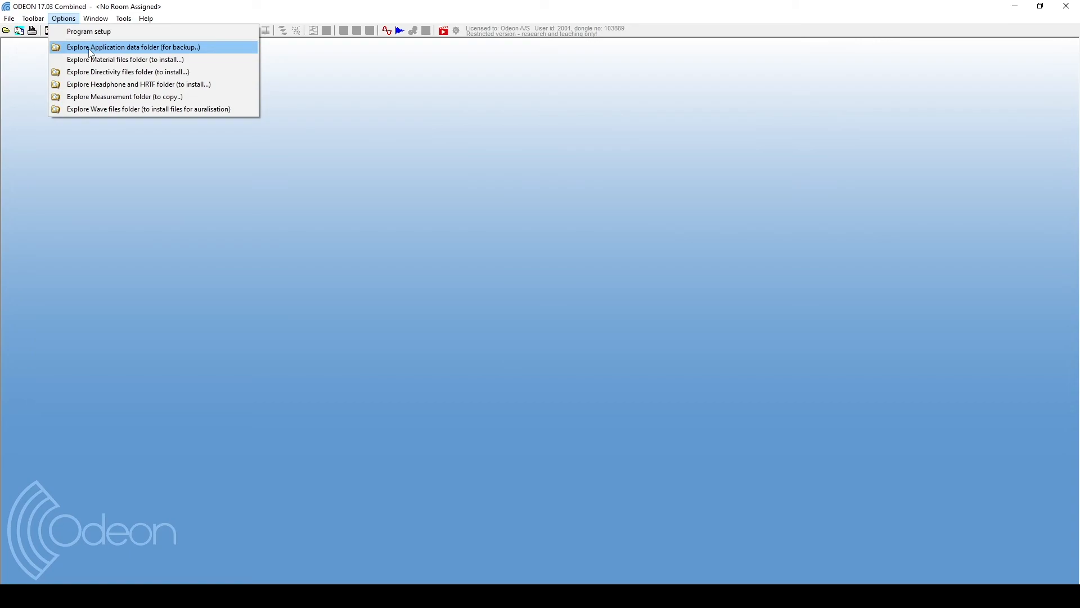
left_click(90, 49)
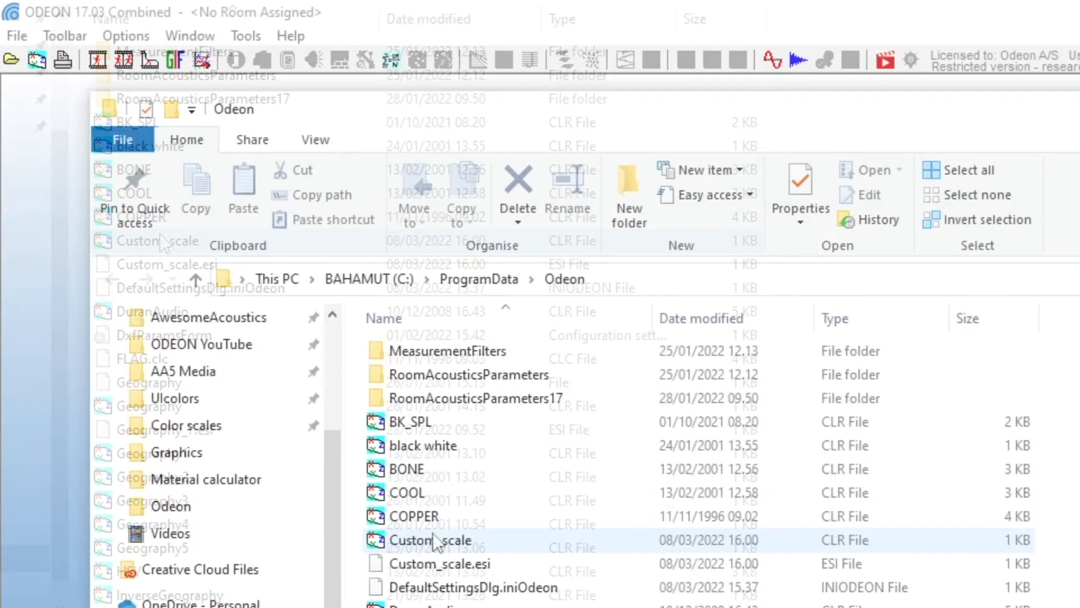
double_click(434, 535)
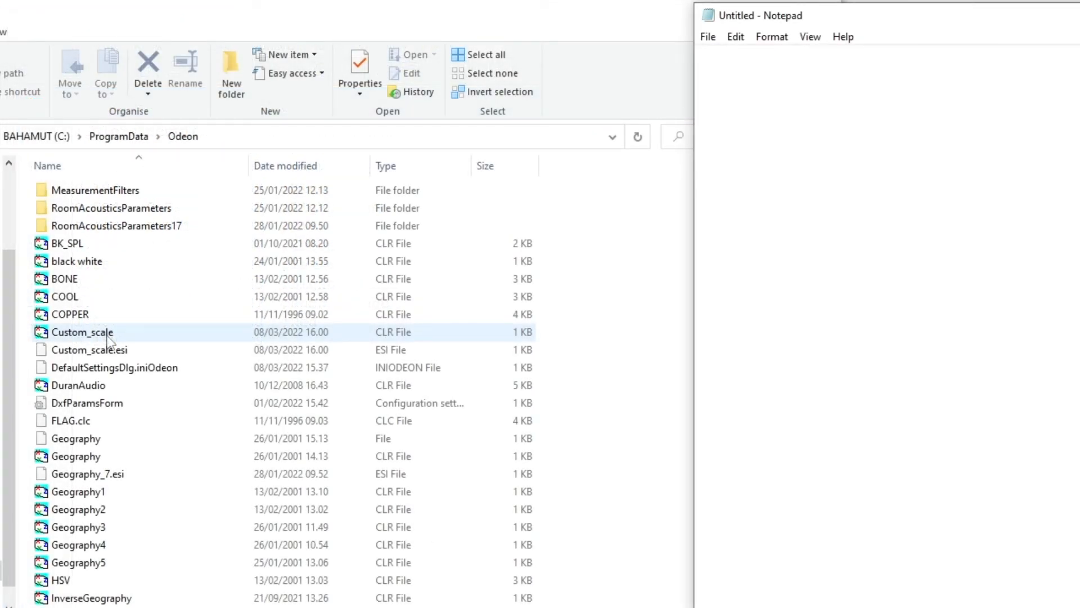
left_click_drag(109, 338, 832, 176)
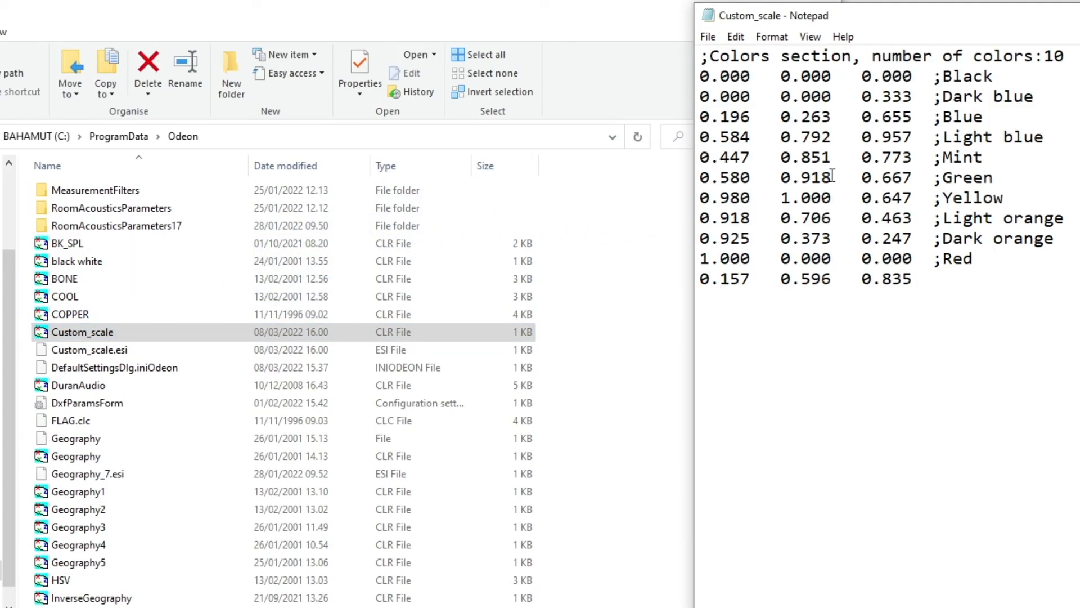